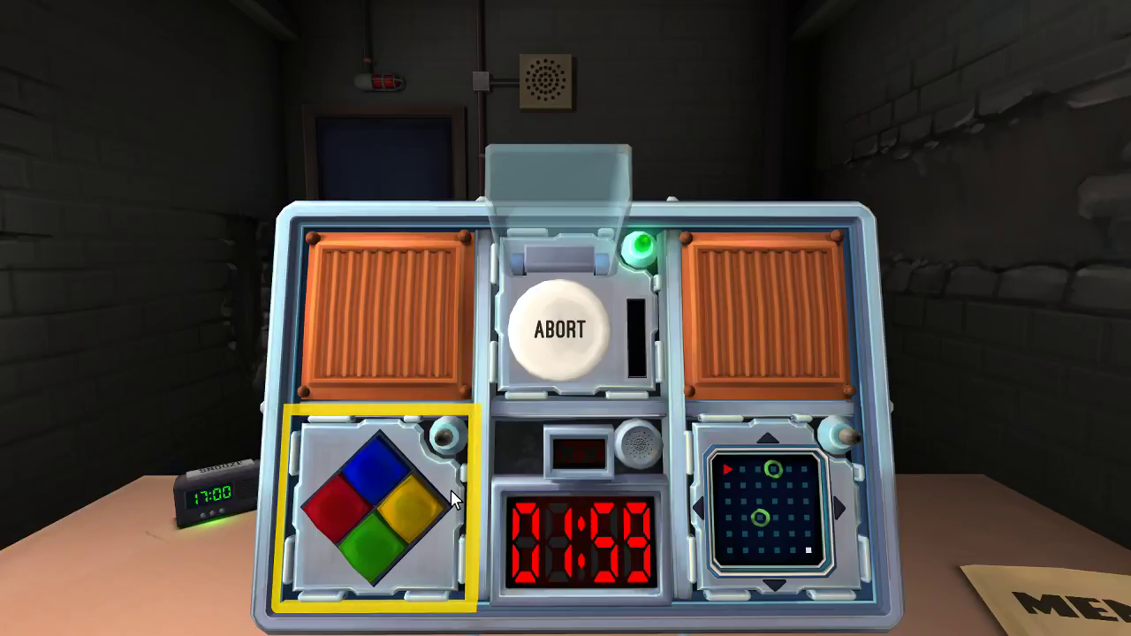
# Set the bomb down, turn it to inspect its back side, and pick it up again
pyautogui.rightClick(451, 499)
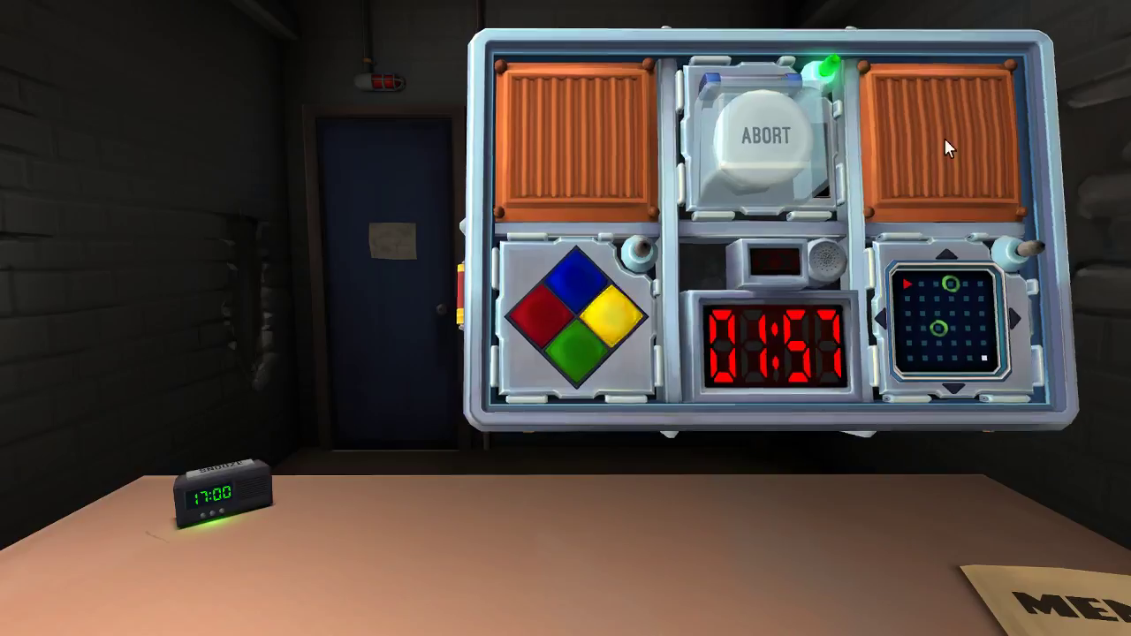
pyautogui.moveTo(944, 138)
pyautogui.mouseDown()
pyautogui.moveTo(682, 418)
pyautogui.moveTo(937, 288)
pyautogui.mouseUp()
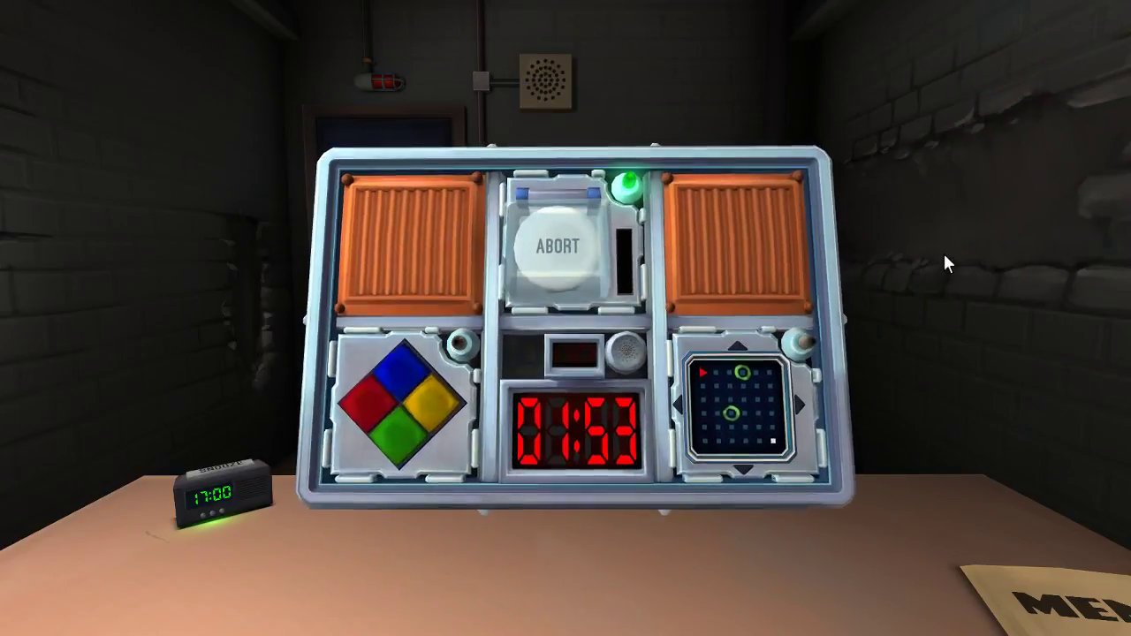
pyautogui.rightClick(445, 423)
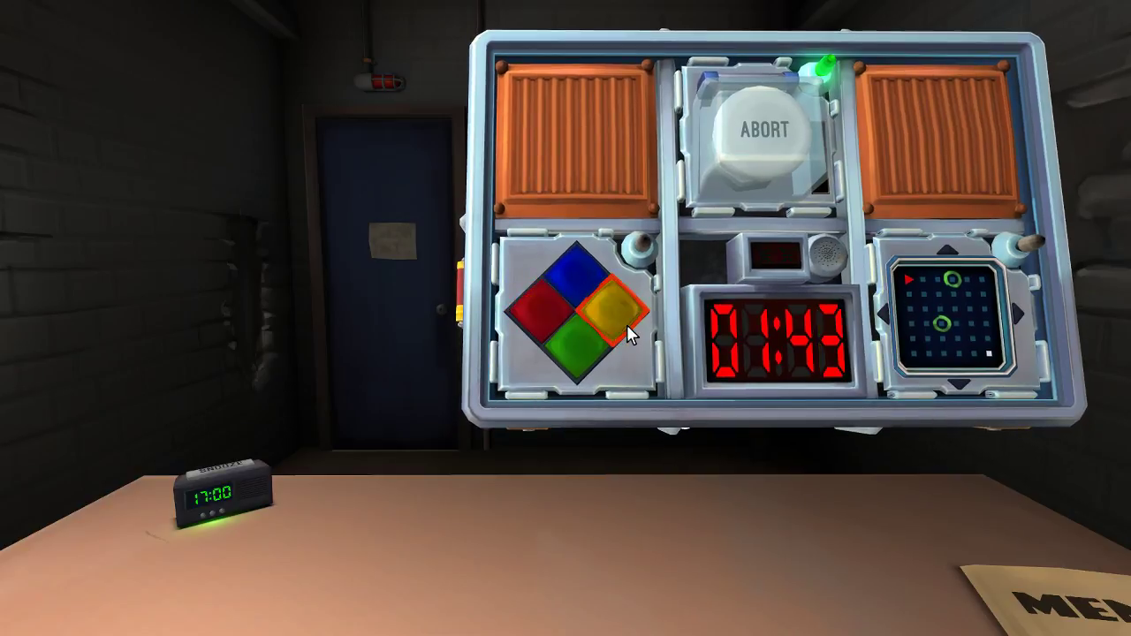
# Answer the Simon Says flashes with red, red, red, blue, then red, blue
pyautogui.click(535, 308)
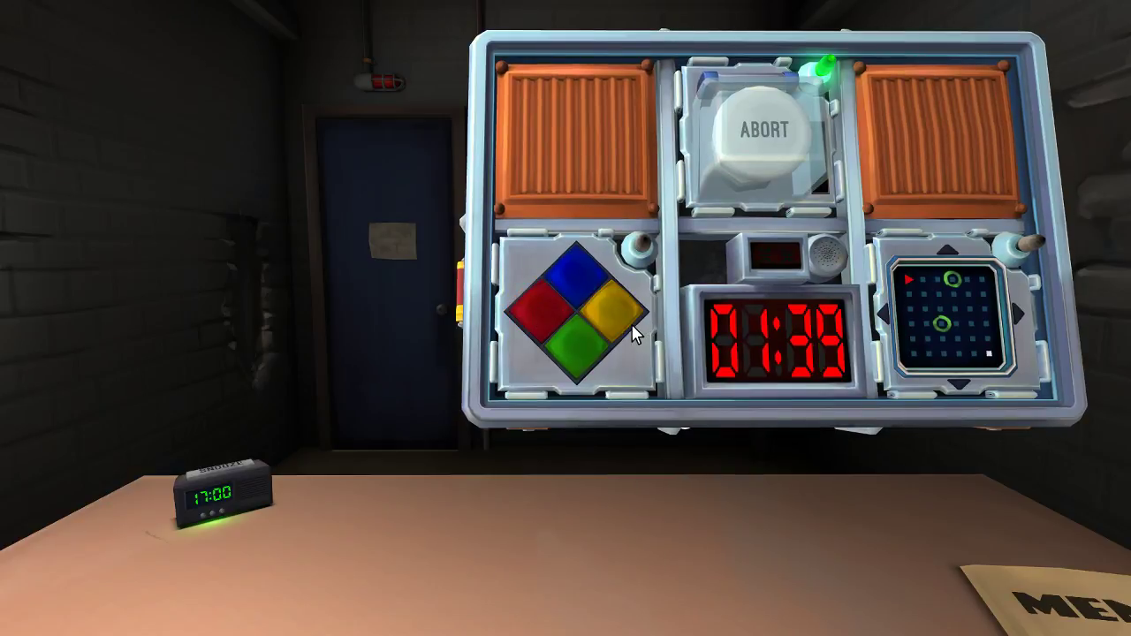
pyautogui.click(523, 309)
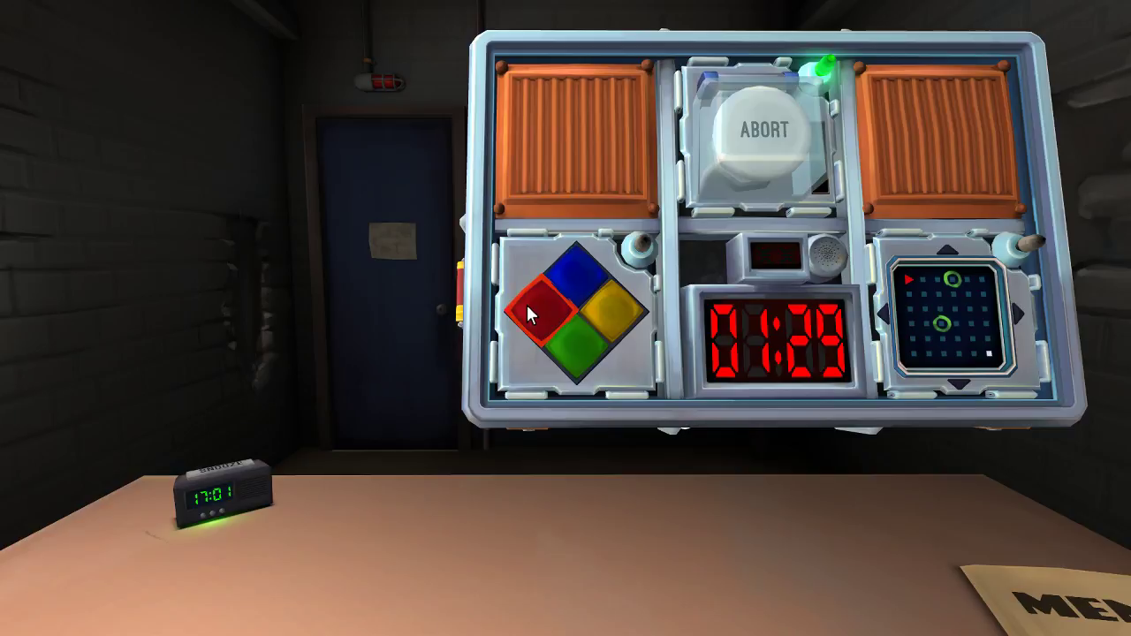
pyautogui.click(531, 316)
pyautogui.click(579, 281)
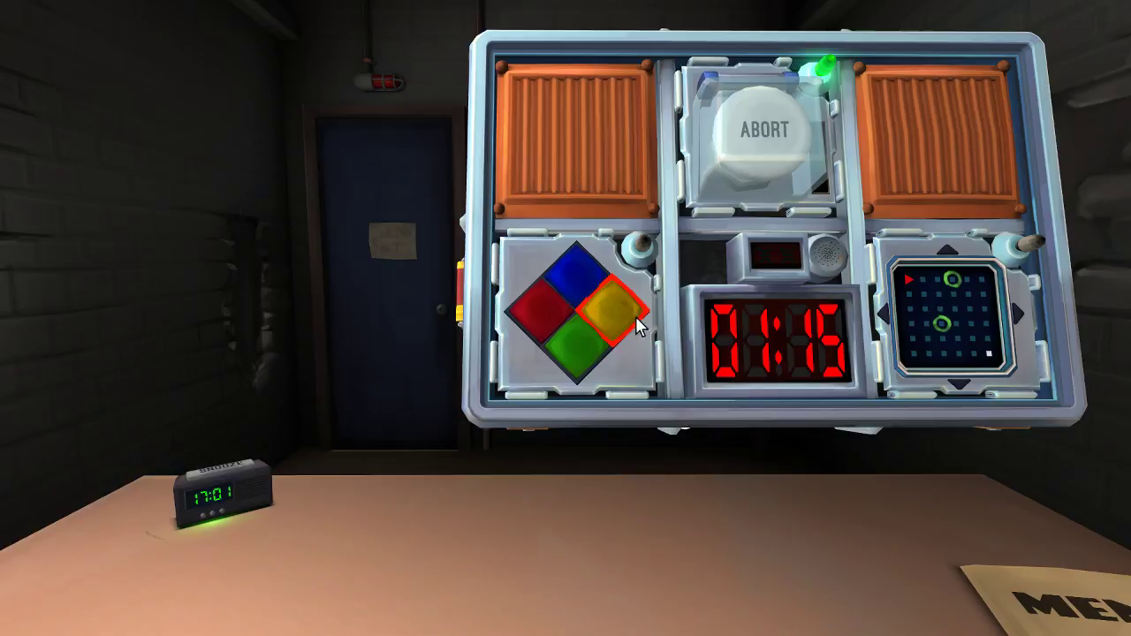
pyautogui.click(538, 309)
pyautogui.click(573, 284)
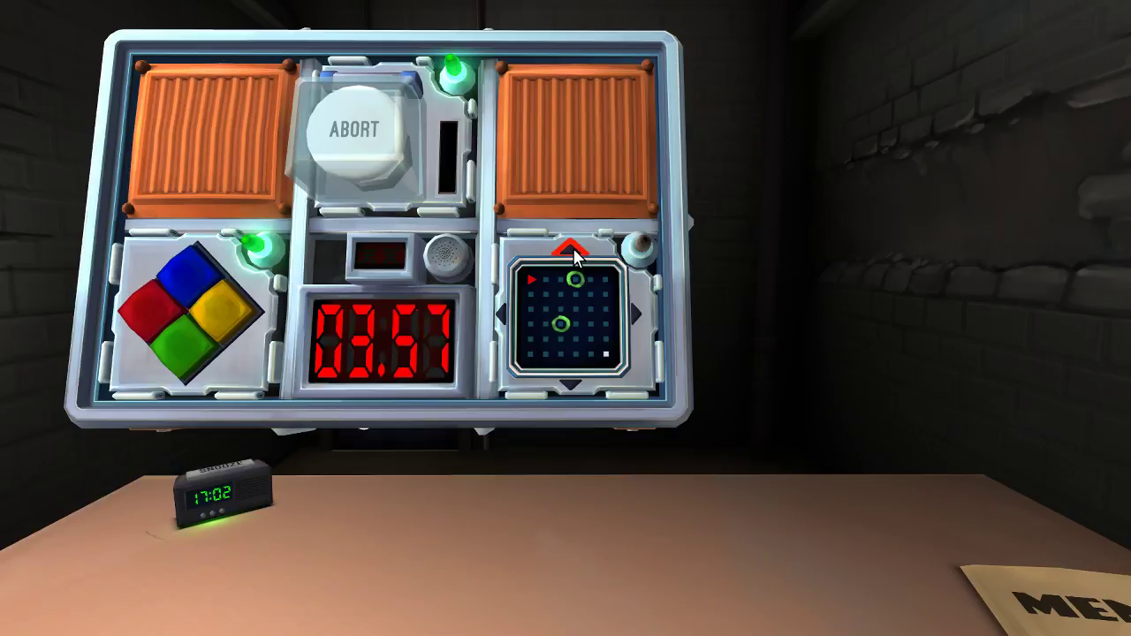
# Move the maze marker left twice, then take the final step onto the red triangle
pyautogui.click(501, 314)
pyautogui.click(501, 314)
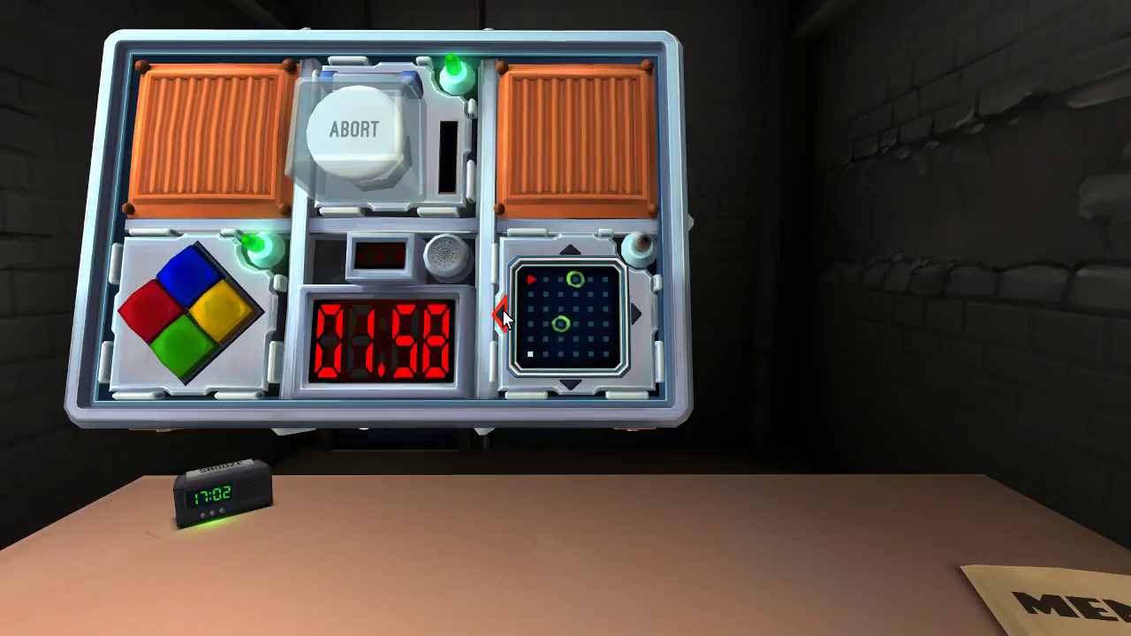
pyautogui.click(572, 250)
pyautogui.click(572, 250)
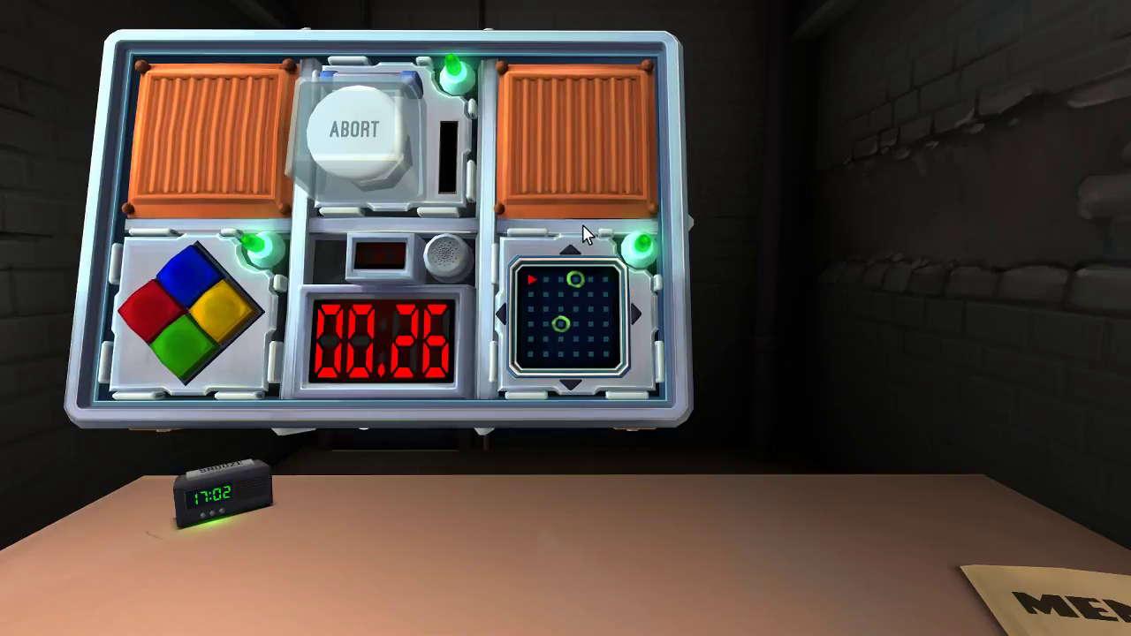